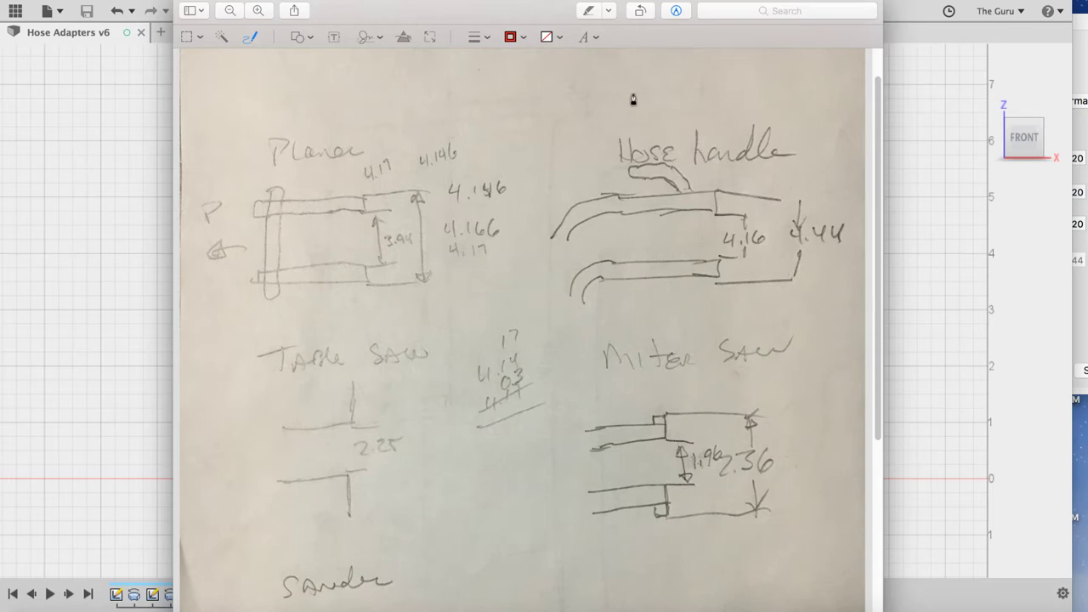
Circle the Table Saw drawing in red, delete the stray Hose handle ellipse, and underline 2.25.
mouse_move(638, 93)
left_mouse_down()
mouse_move(584, 109)
mouse_move(550, 146)
mouse_move(525, 217)
mouse_move(555, 295)
mouse_move(665, 320)
mouse_move(795, 290)
mouse_move(847, 263)
mouse_move(817, 180)
mouse_move(636, 95)
left_mouse_up()
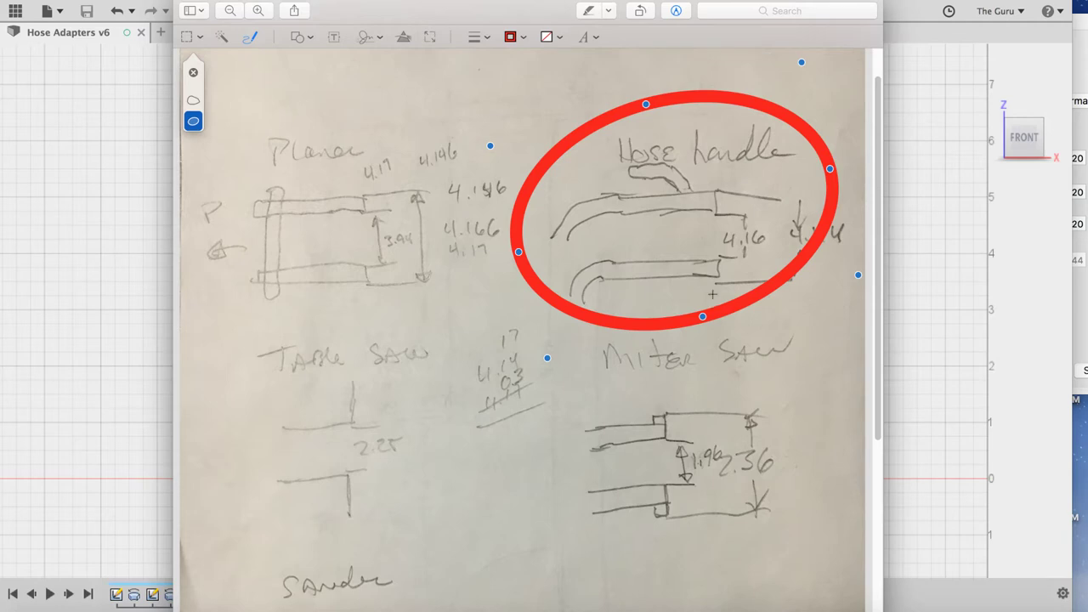
key("Delete")
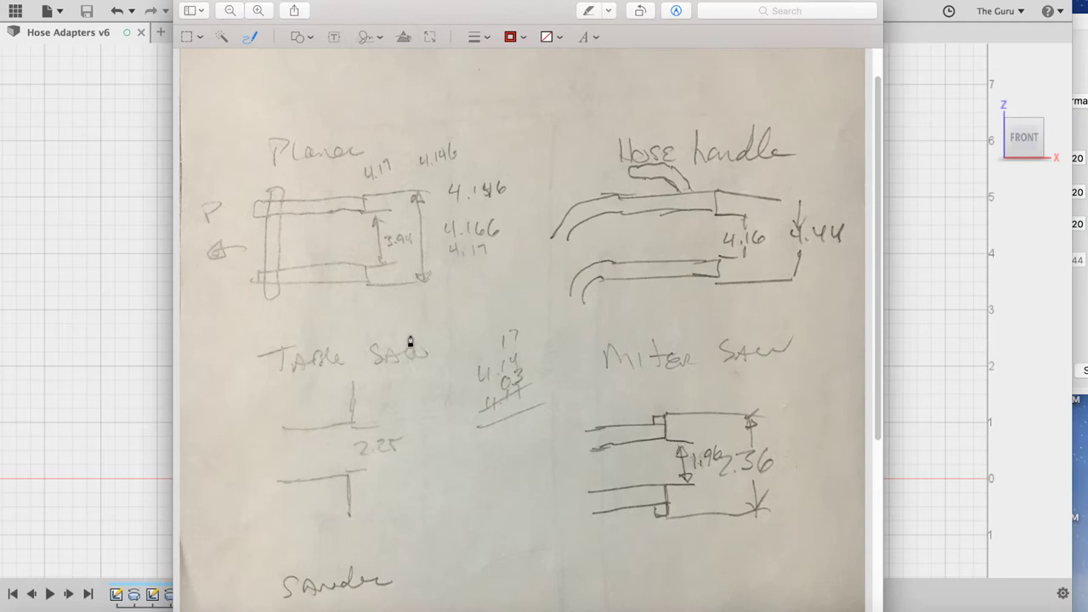
mouse_move(459, 339)
left_mouse_down()
mouse_move(399, 319)
mouse_move(254, 335)
mouse_move(202, 382)
mouse_move(241, 525)
mouse_move(291, 552)
mouse_move(388, 546)
mouse_move(457, 488)
mouse_move(474, 433)
mouse_move(454, 339)
left_mouse_up()
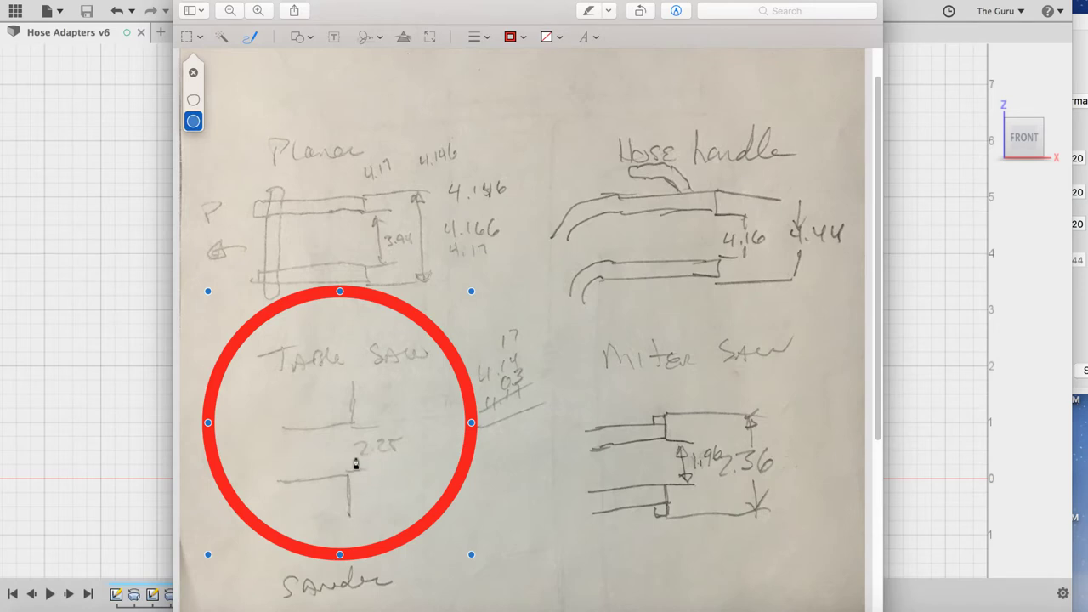
left_click_drag(343, 459, 407, 461)
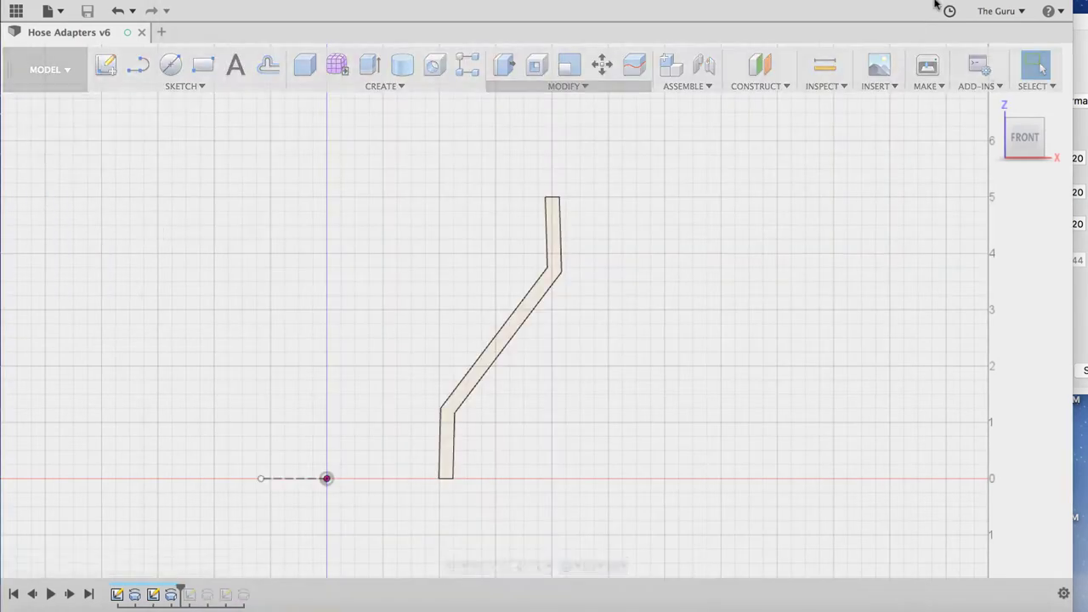
Edit the 2.25-4 sketch to display its dimensions, then return to the scanned notes in Preview.
double_click(119, 290)
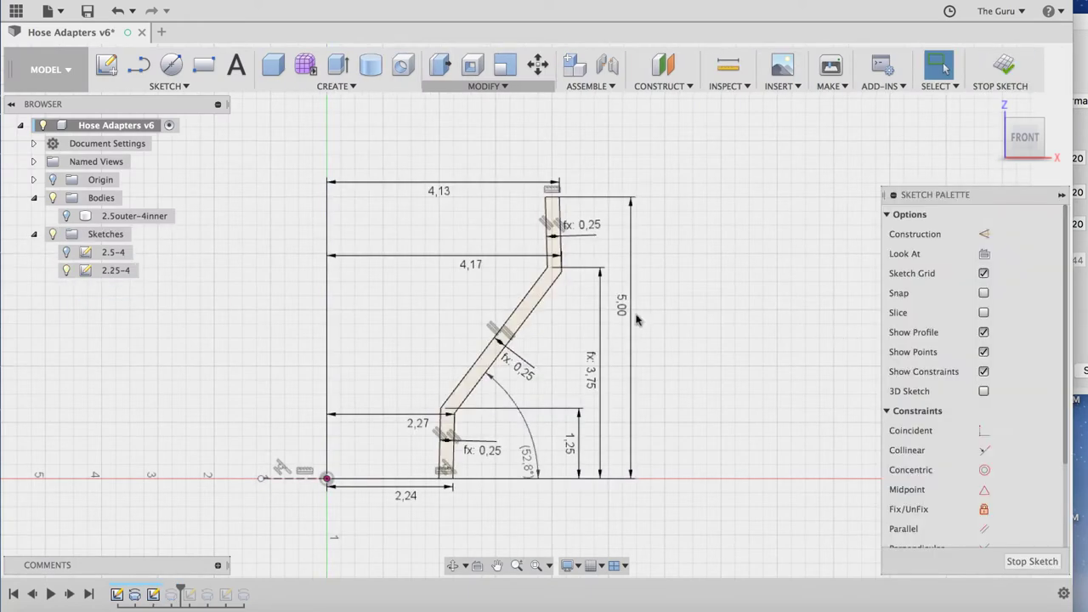
scroll(647, 324, "up", 2)
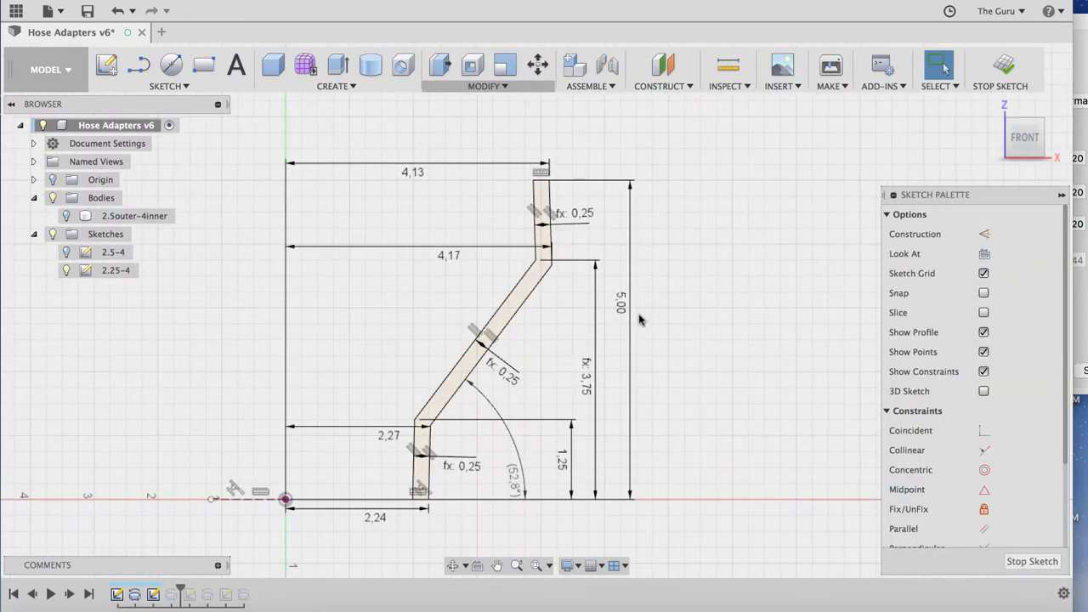
key("super+Tab")
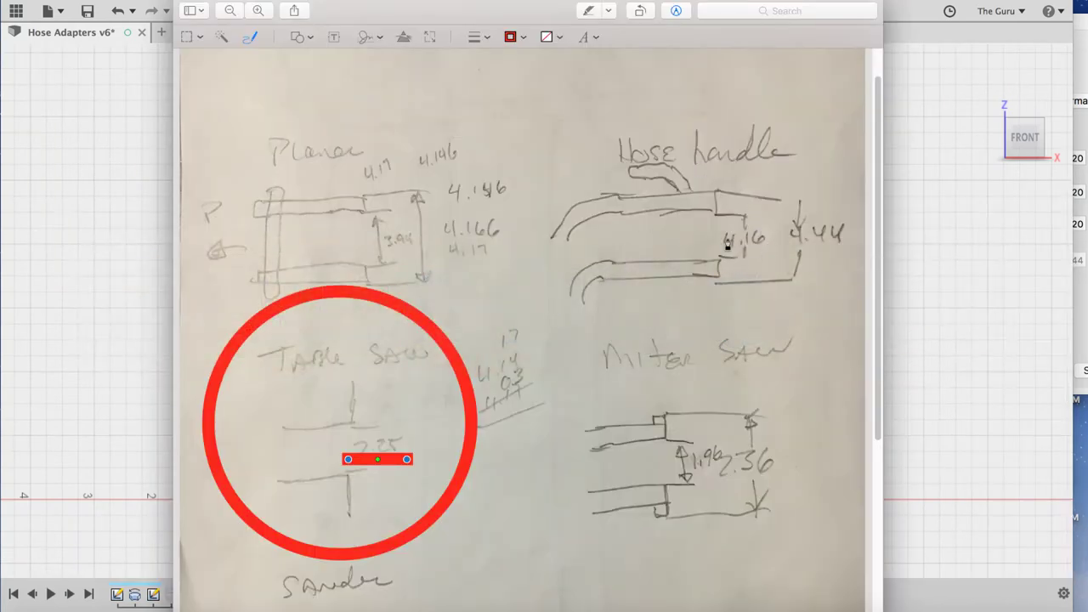
Draw a red circle around the 4.16 dimension of the Hose handle sketch.
mouse_move(762, 211)
left_mouse_down()
mouse_move(708, 211)
mouse_move(691, 235)
mouse_move(695, 261)
mouse_move(713, 273)
mouse_move(758, 271)
mouse_move(768, 203)
left_mouse_up()
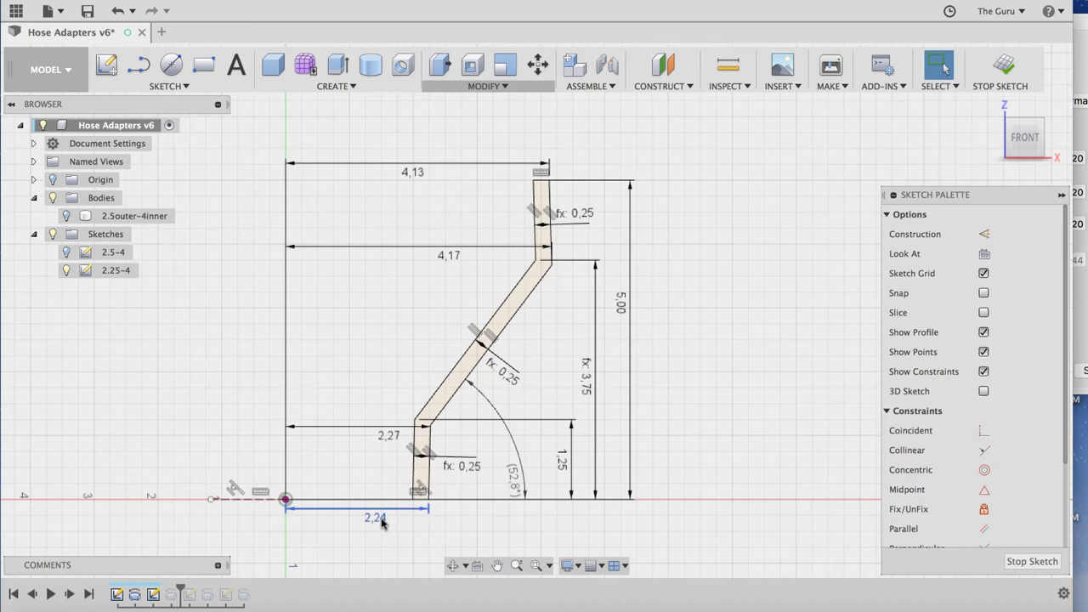
Change the bottom width dimension of the port from 2,24 to 2,23 in.
double_click(381, 520)
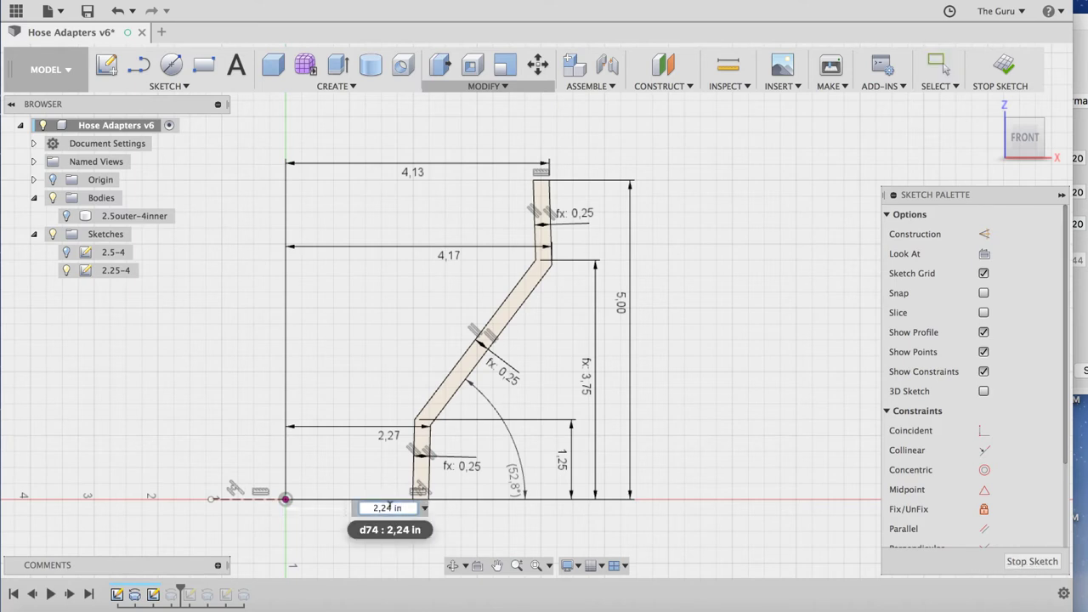
type("2,23")
key("Return")
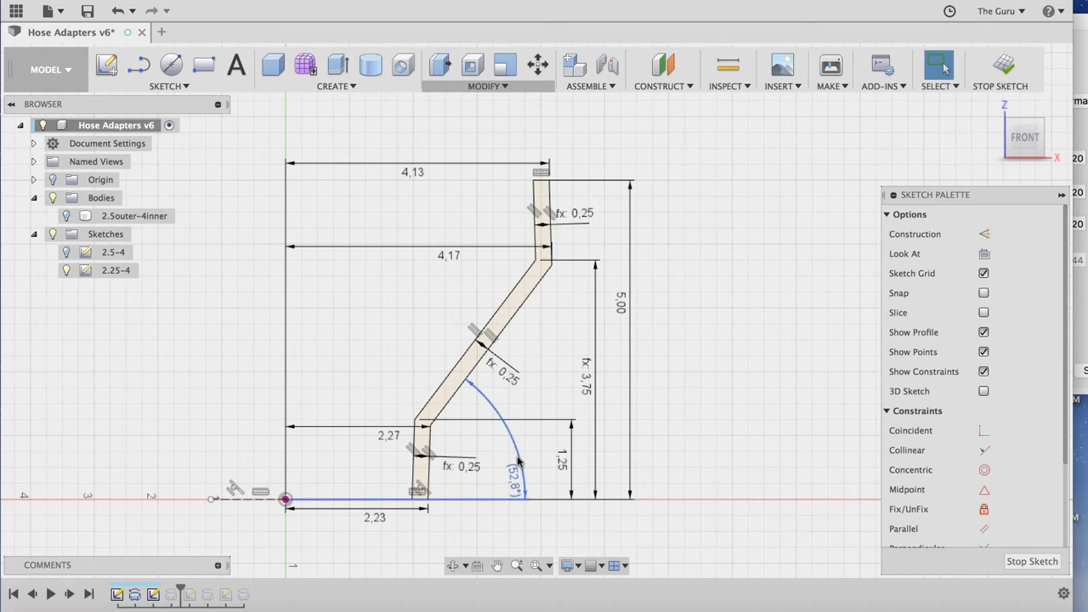
Drag the 52.8° angle dimension label up and slightly inward on the sketch.
left_click_drag(526, 476, 515, 448)
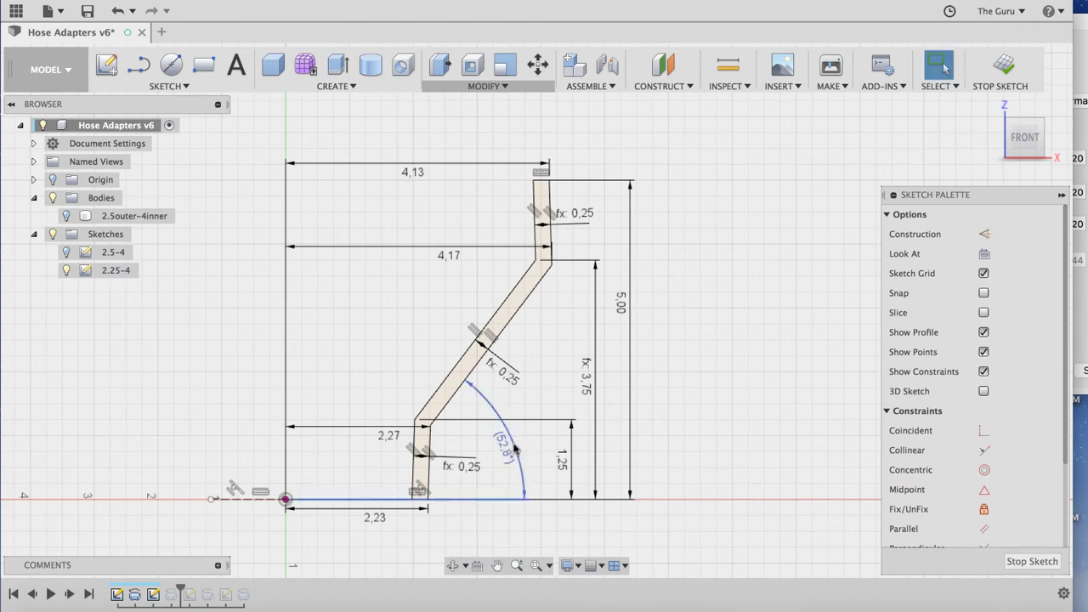
left_click_drag(514, 449, 501, 446)
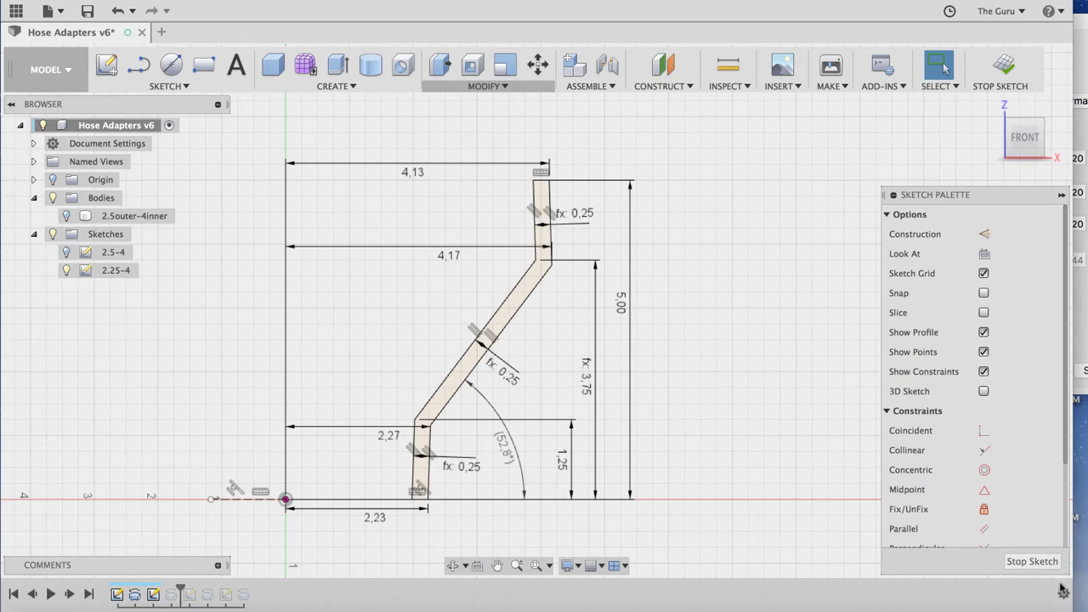
Stop the 2.25-4 sketch and turn on visibility of the 2.25inner-4inner body.
left_click(1027, 564)
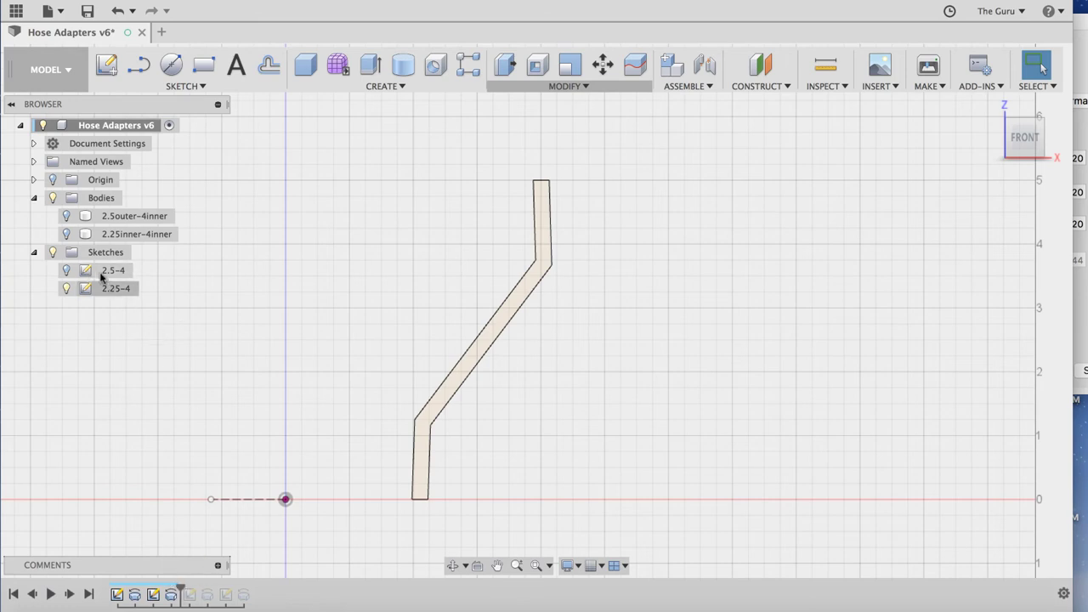
left_click(68, 240)
left_click(66, 234)
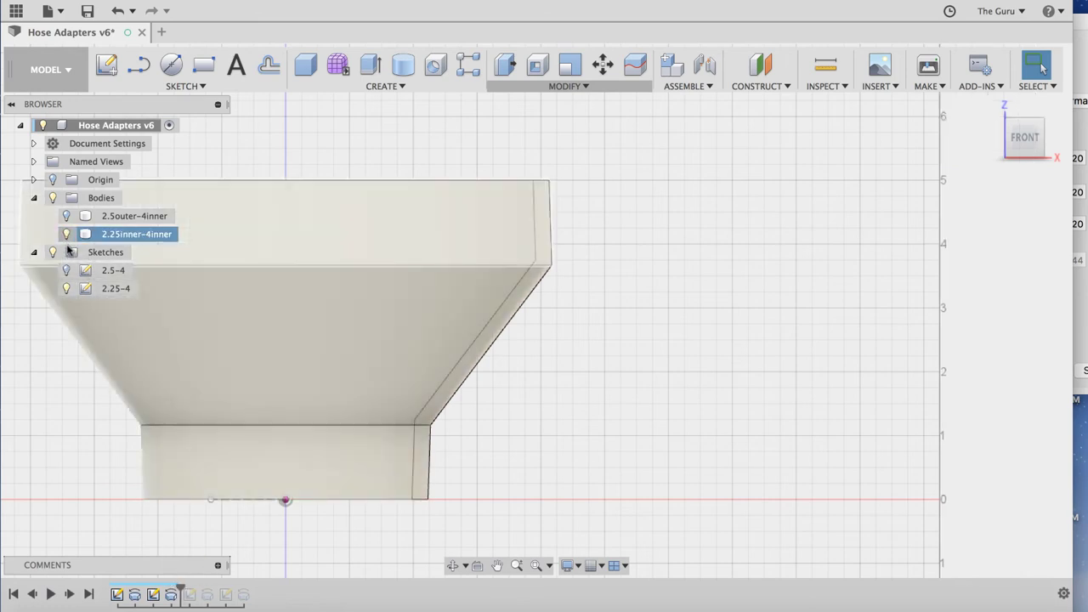
scroll(554, 405, "down", 3)
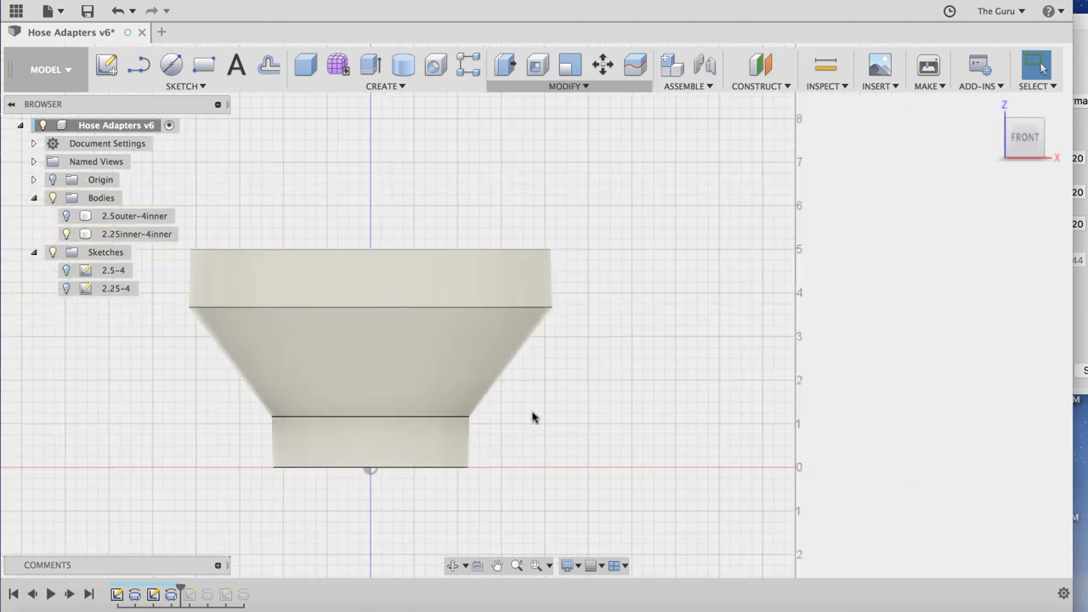
Review the Revolve feature's 360° settings and cancel without changing them.
double_click(171, 594)
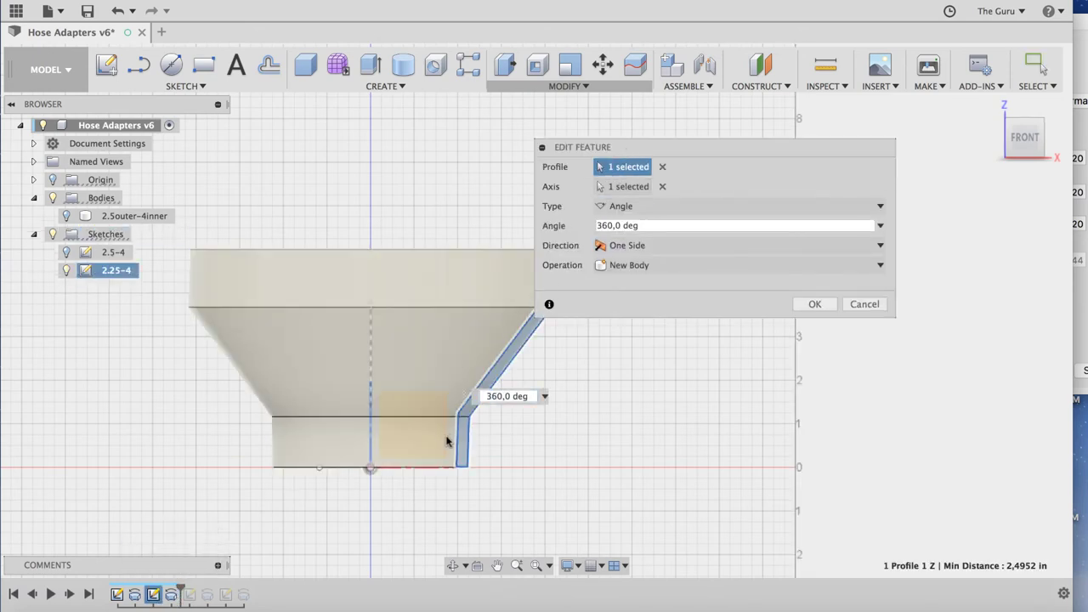
left_click_drag(651, 146, 714, 129)
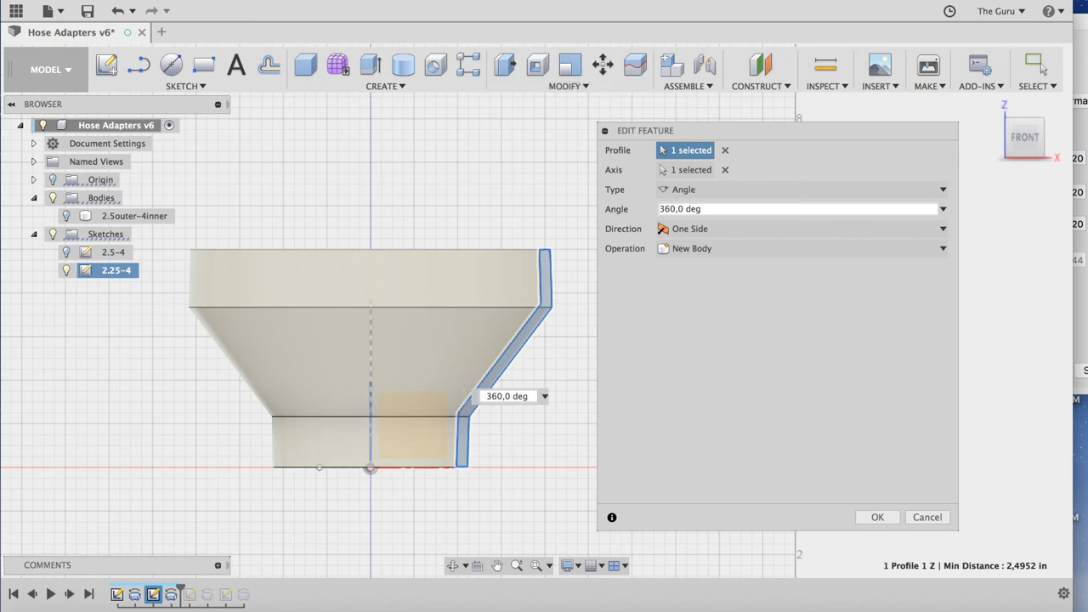
key("e")
left_click(928, 517)
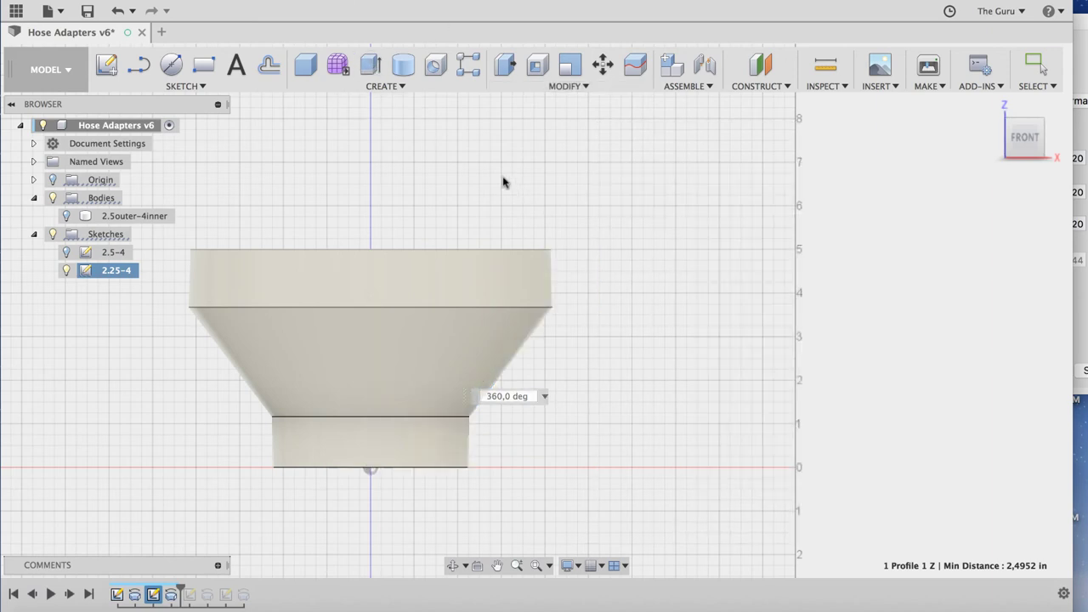
Deselect the body and orbit to an isometric 3D view of the funnel adapter.
left_click(397, 87)
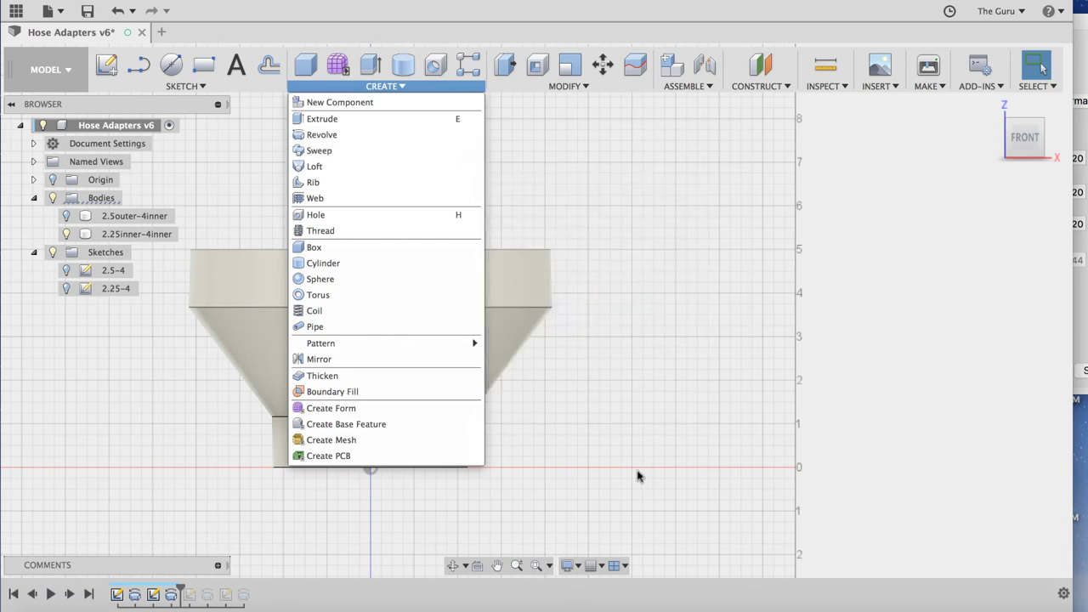
left_click(638, 474)
left_click(556, 384)
middle_click_drag(581, 383, 598, 399, "shift")
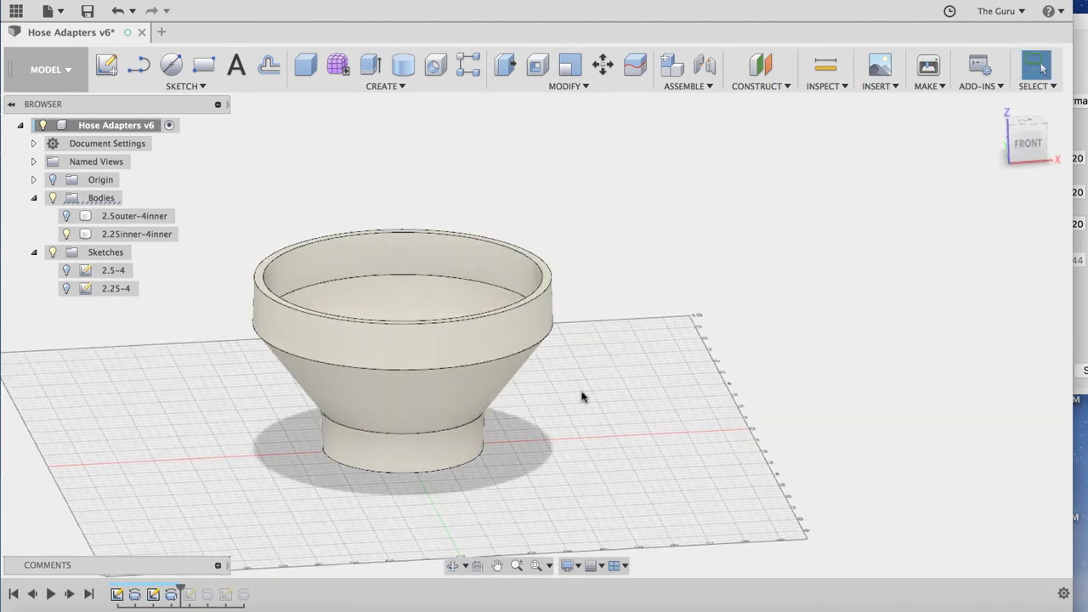
scroll(561, 414, "up", 3)
left_click(382, 455)
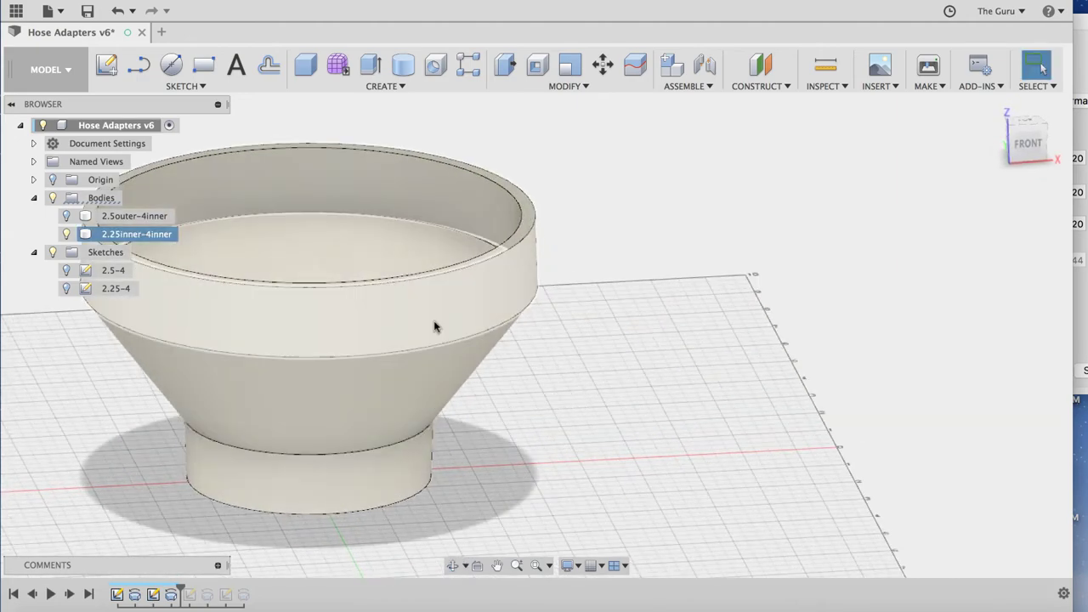
left_click(541, 321)
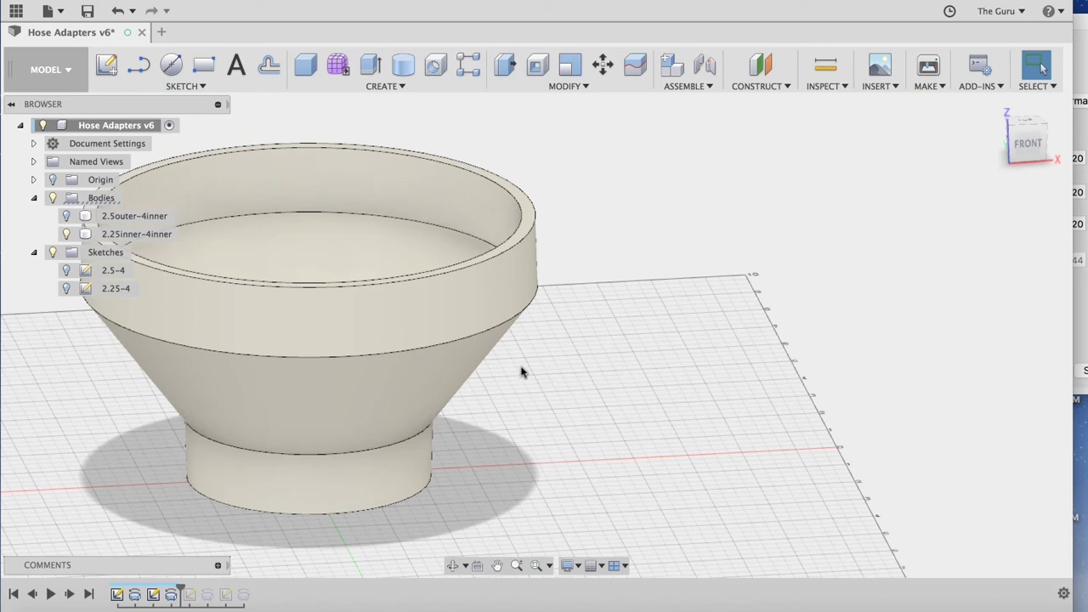
scroll(522, 374, "down", 2)
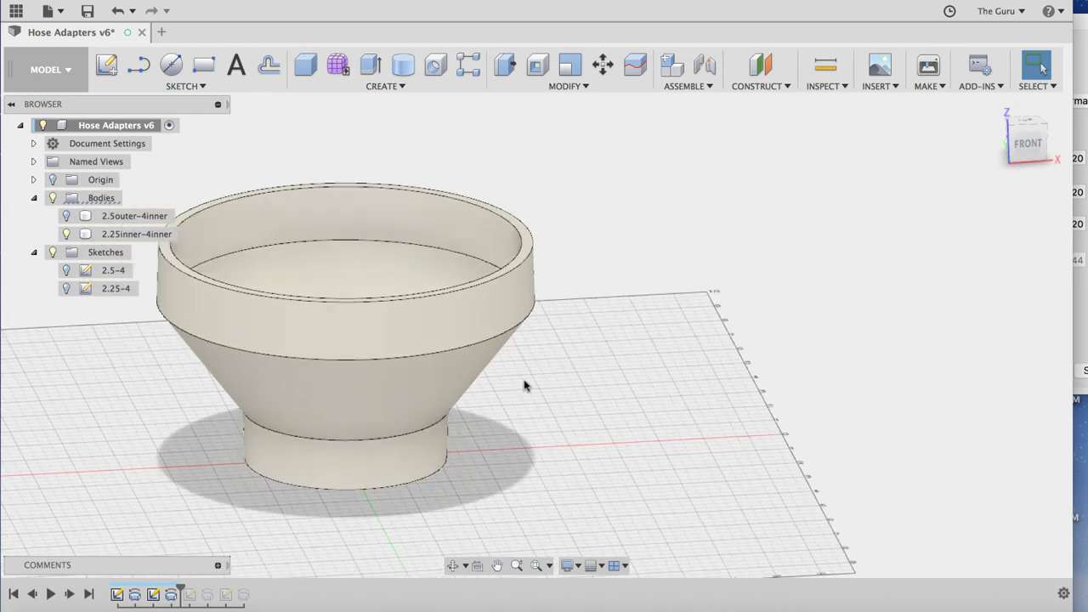
scroll(523, 383, "down", 1)
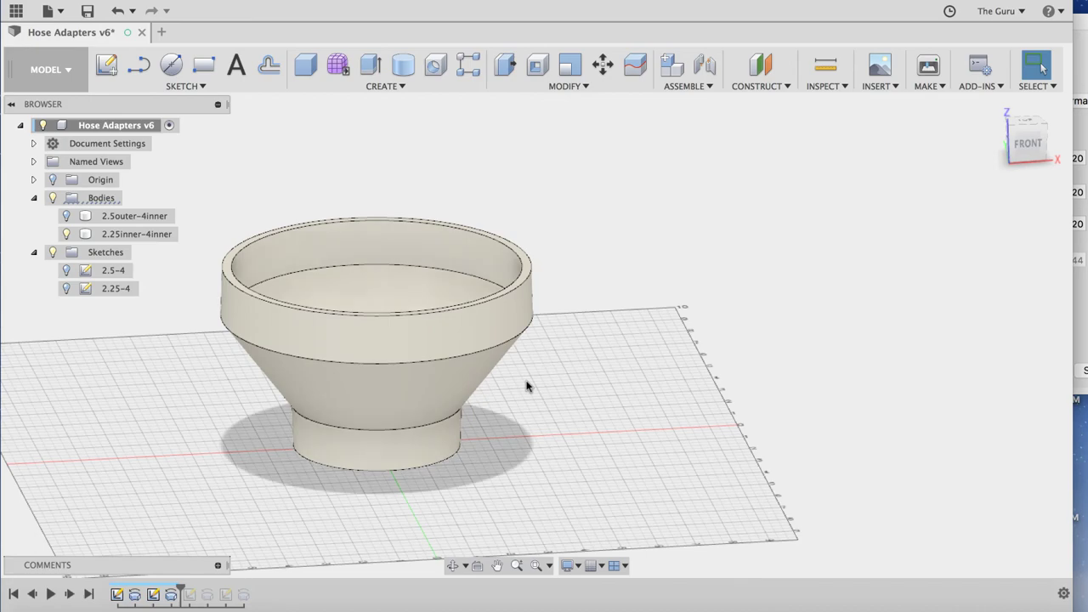